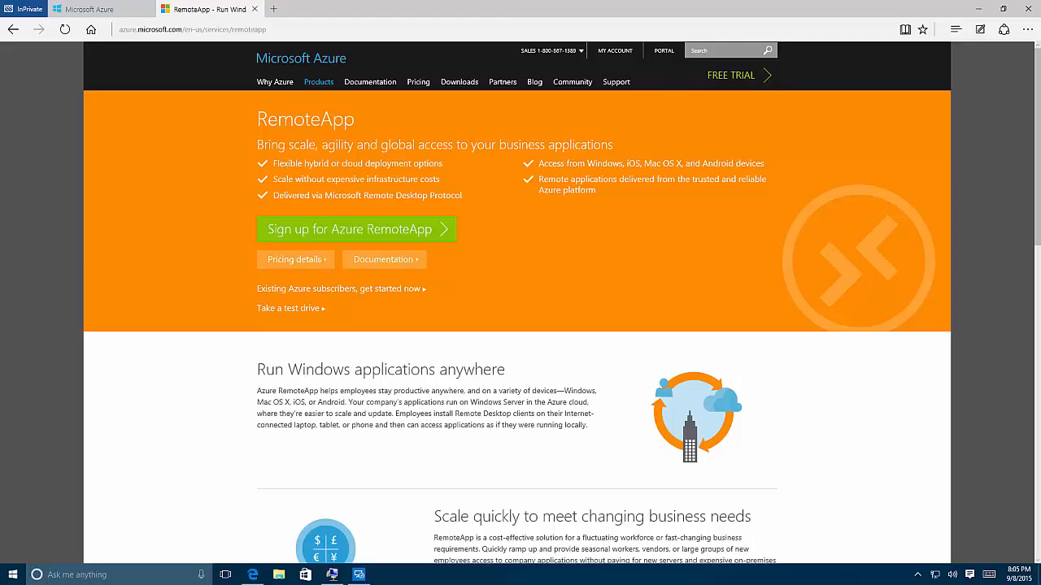
- Minimize the browser, open the Azure RemoteApp client and start its setup
{"action": "left_click", "coordinate": [975, 12]}
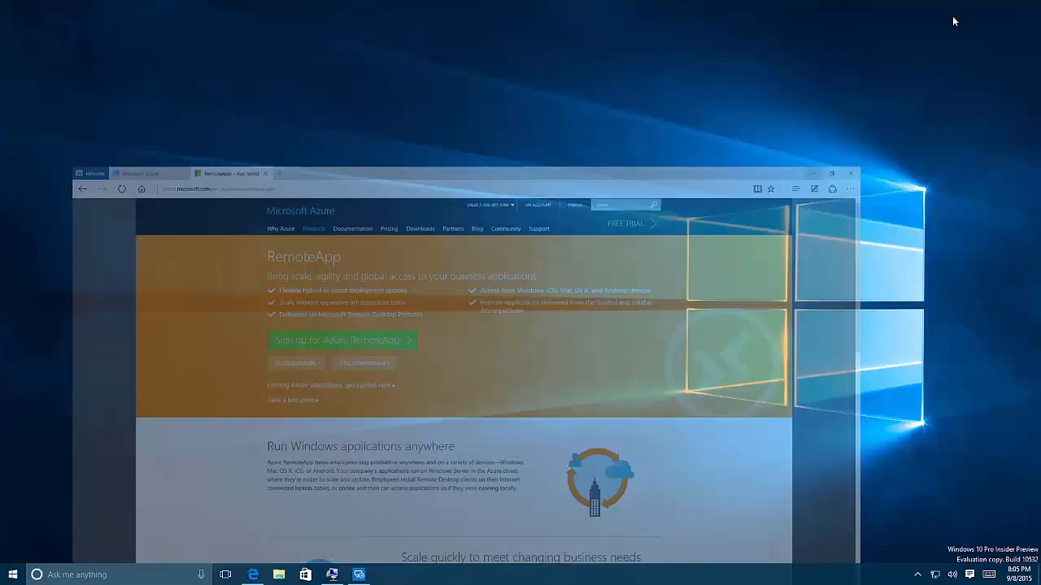
{"action": "left_click", "coordinate": [360, 576]}
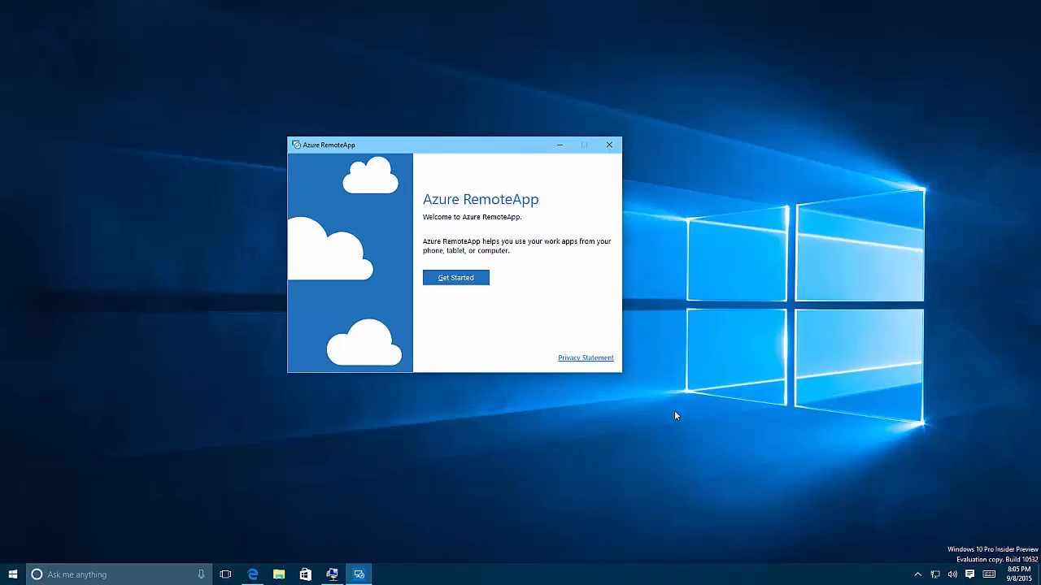
{"action": "left_click", "coordinate": [460, 278]}
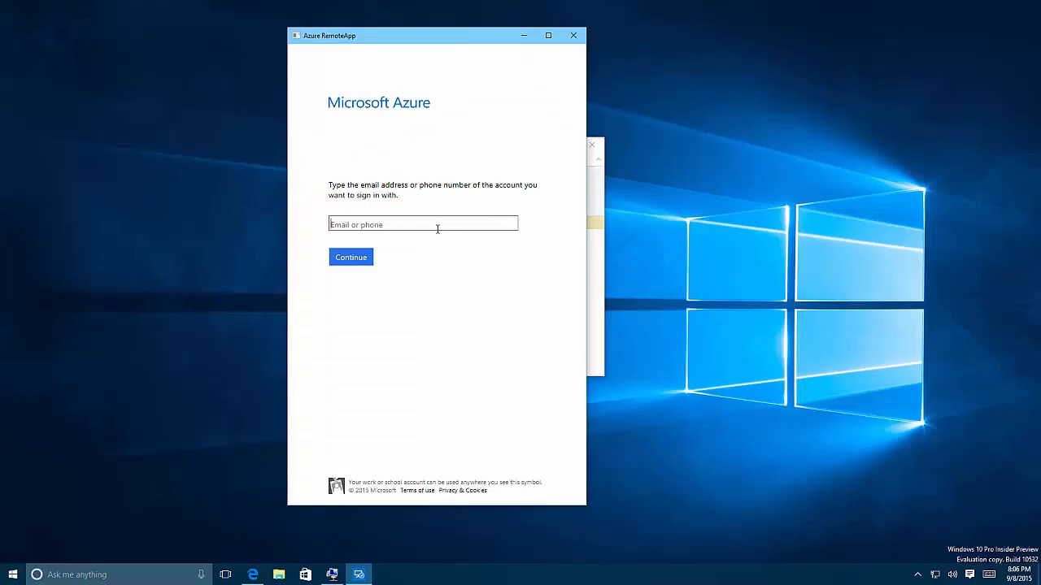
- Enter the work account's e-mail address and continue to sign-in
{"action": "left_click", "coordinate": [355, 260]}
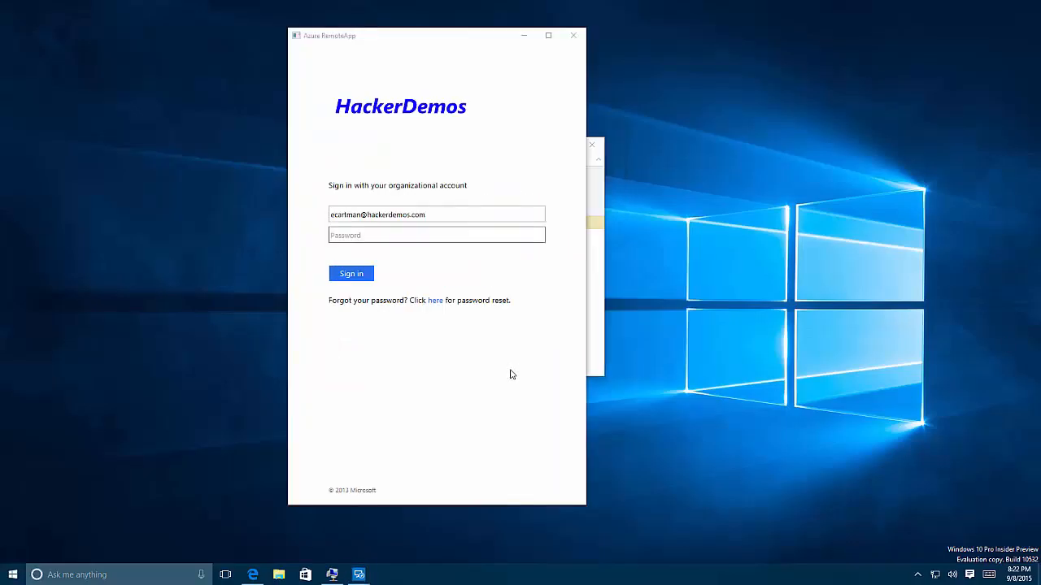
- Try to sign in by entering the account password
{"action": "left_click", "coordinate": [419, 238]}
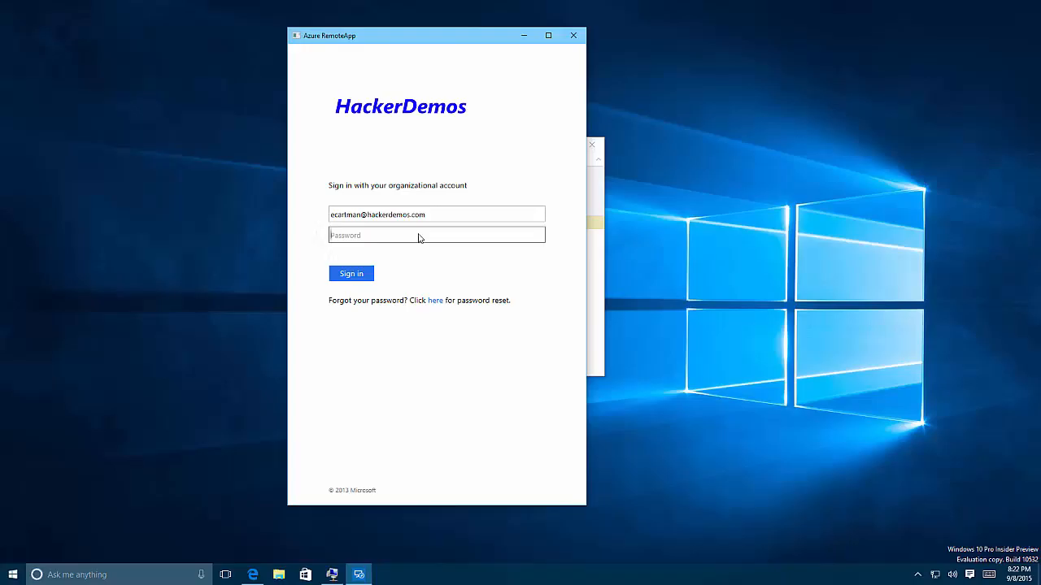
{"action": "type", "text": "********"}
{"action": "key", "text": "Return"}
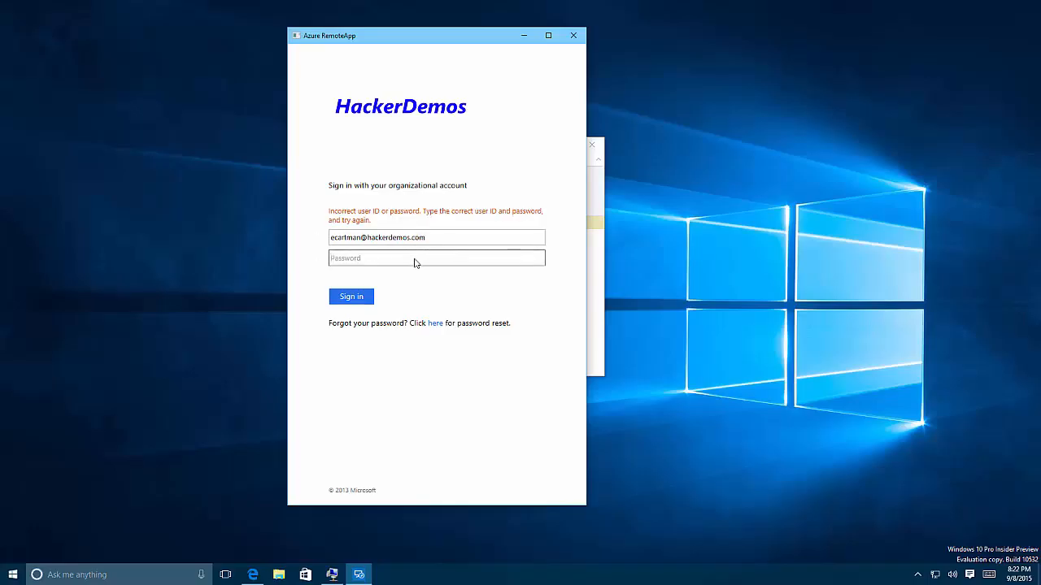
- Re-enter the account password and sign in to the RemoteApp client
{"action": "type", "text": "********"}
{"action": "key", "text": "Return"}
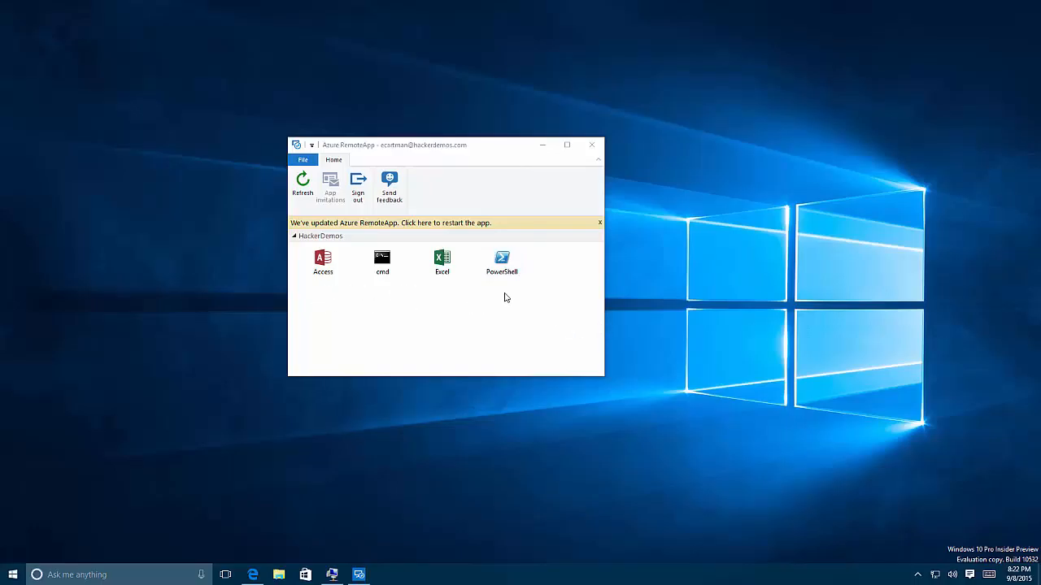
- Restart the RemoteApp client to apply its update, confirming the quit
{"action": "left_click", "coordinate": [476, 228]}
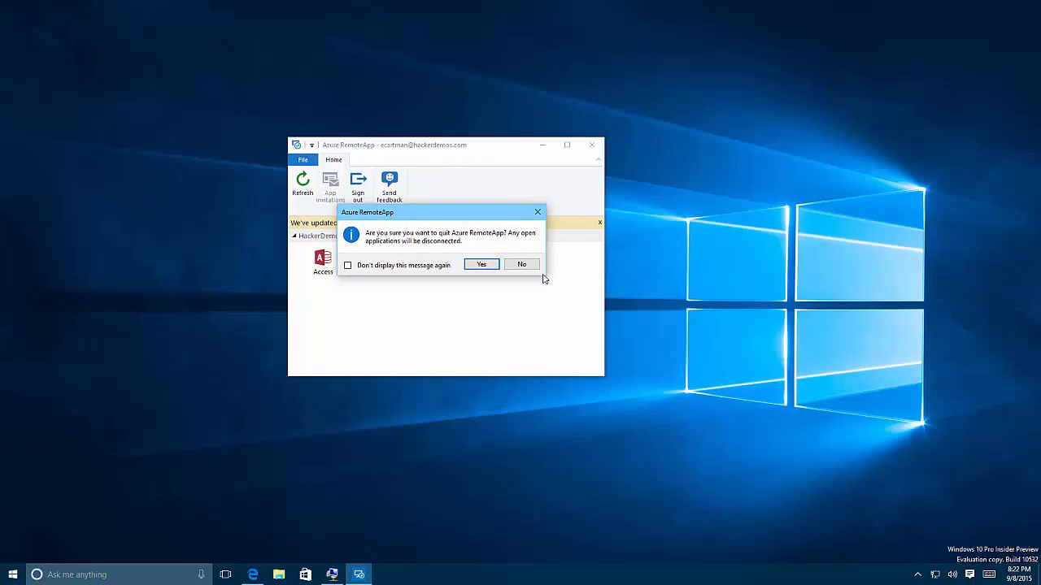
{"action": "left_click", "coordinate": [482, 265]}
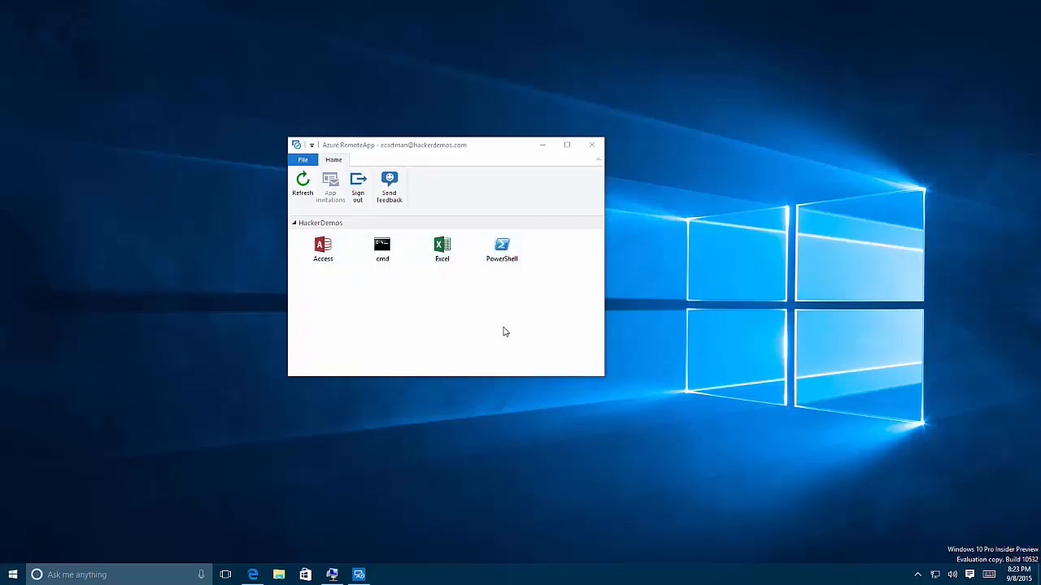
- Launch the Access remote application and enter the account password in the credentials prompt
{"action": "left_click", "coordinate": [328, 255]}
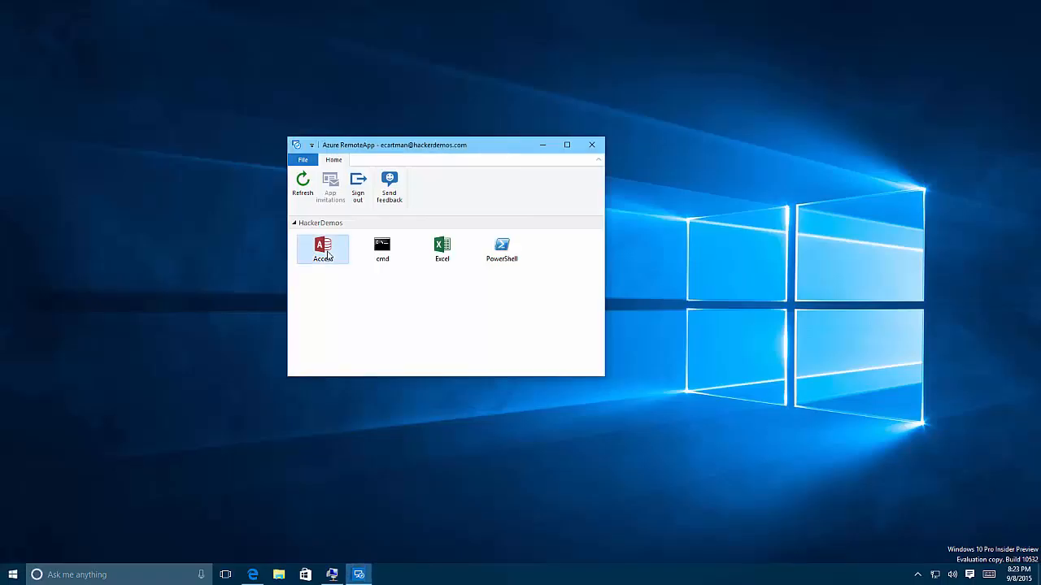
{"action": "double_click", "coordinate": [328, 255]}
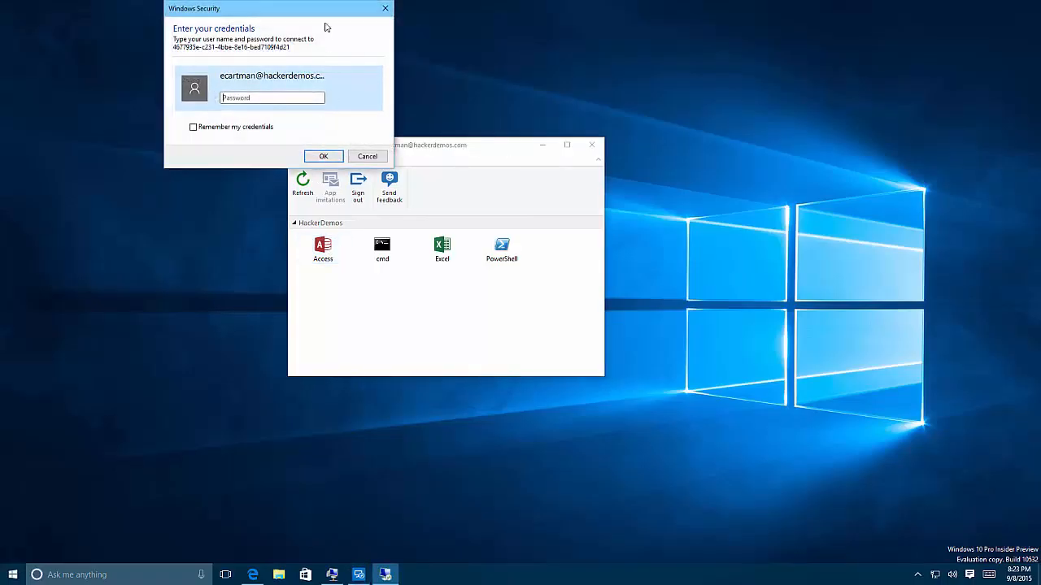
{"action": "left_click_drag", "start_coordinate": [318, 11], "coordinate": [469, 112]}
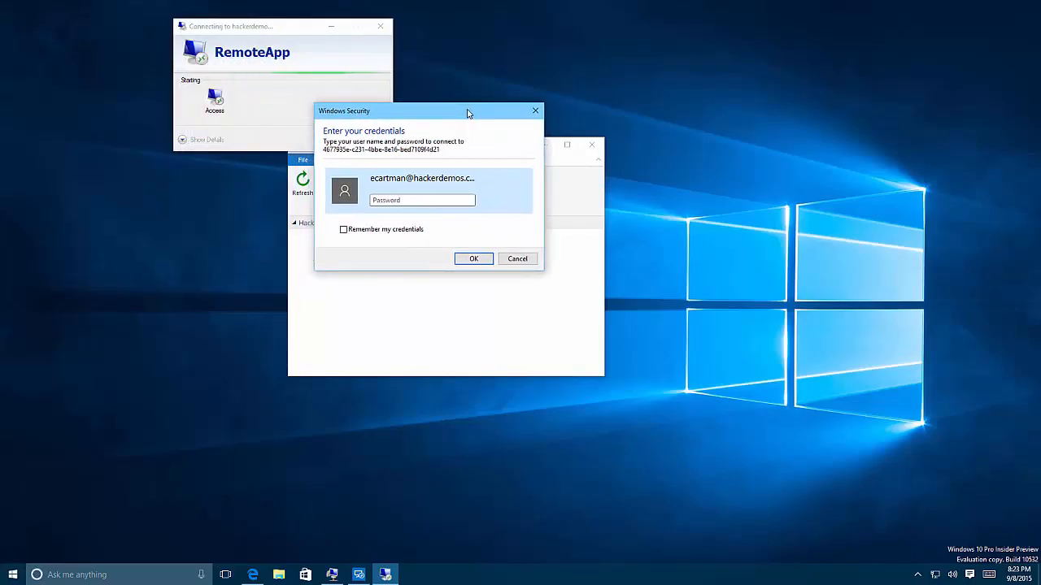
{"action": "left_click", "coordinate": [431, 203]}
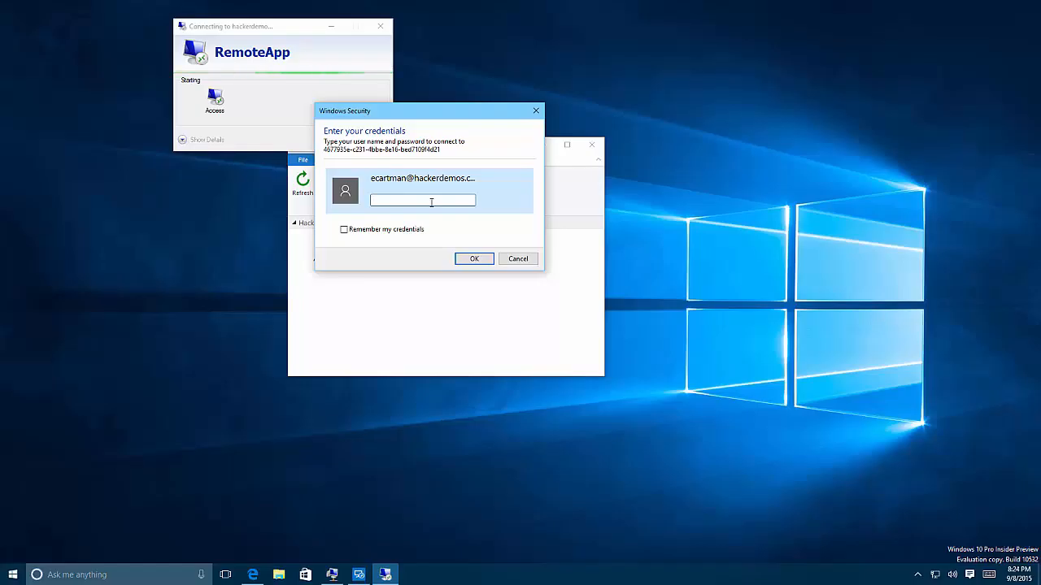
{"action": "type", "text": "••••••••"}
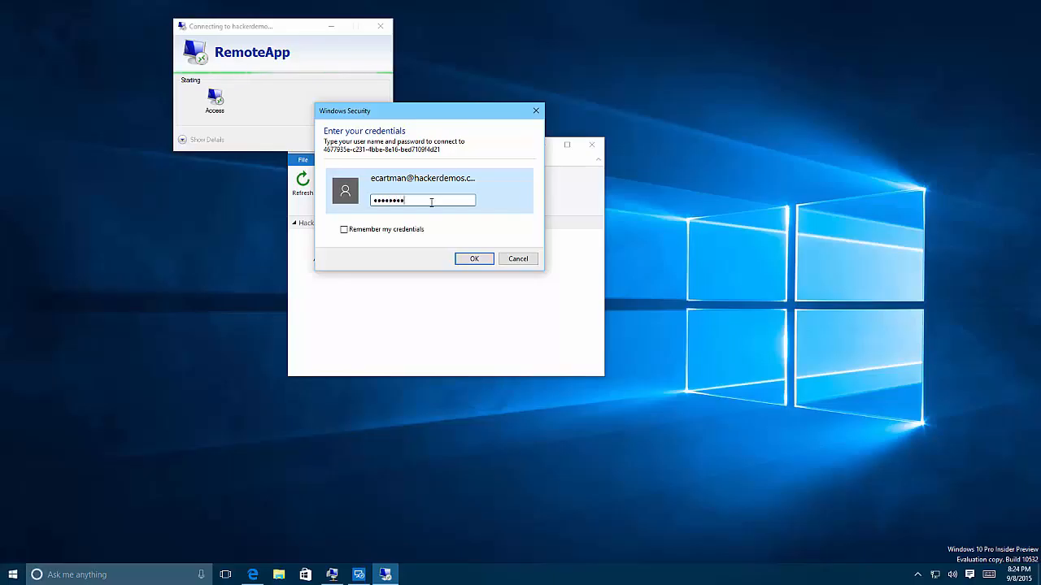
{"action": "left_click", "coordinate": [474, 259]}
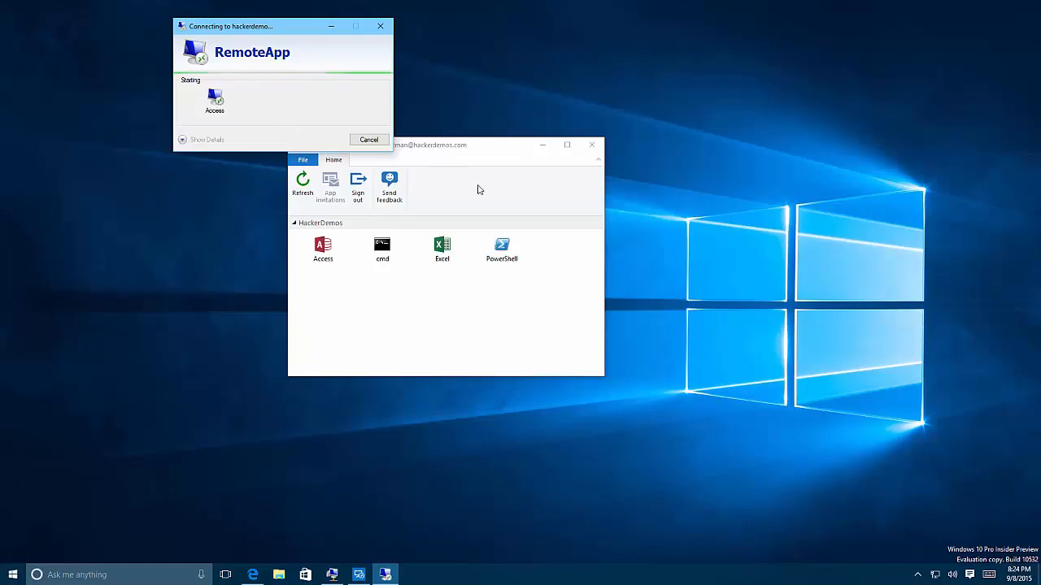
- Restore the Call Log window from full screen and reposition it on the desktop
{"action": "left_click", "coordinate": [543, 146]}
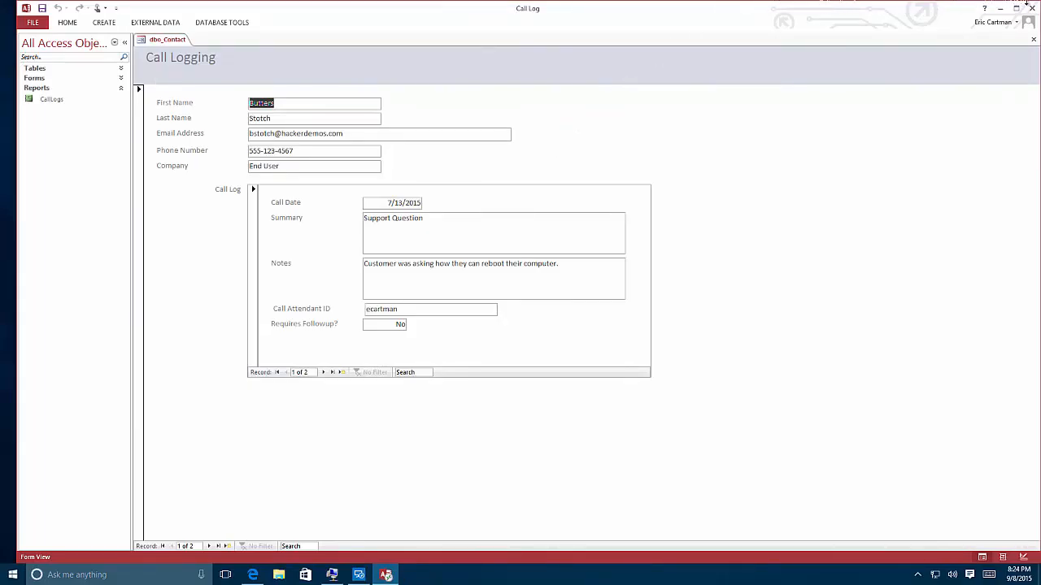
{"action": "left_click_drag", "start_coordinate": [986, 16], "coordinate": [762, 83]}
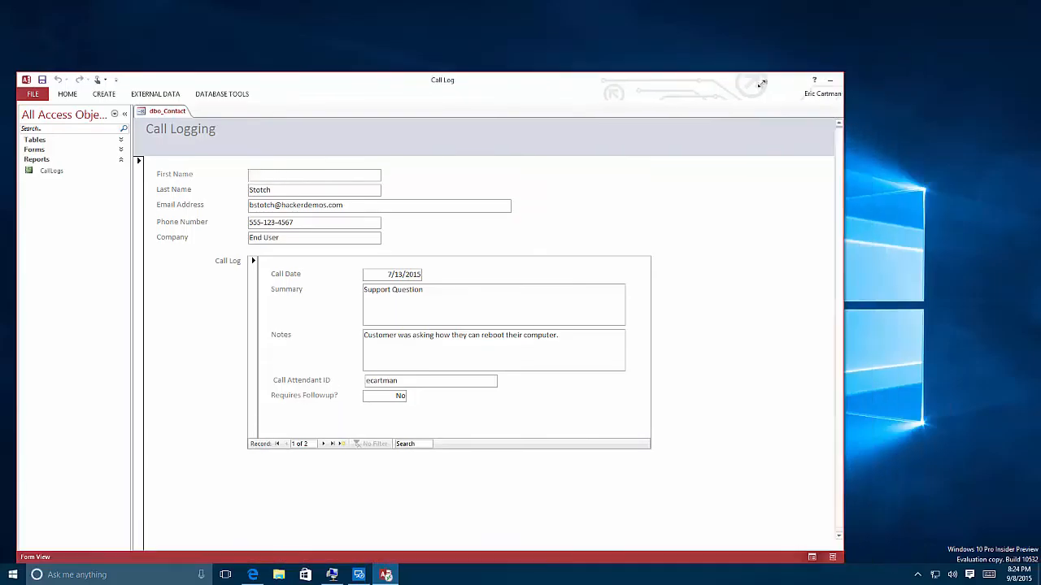
{"action": "left_click_drag", "start_coordinate": [605, 79], "coordinate": [669, 39]}
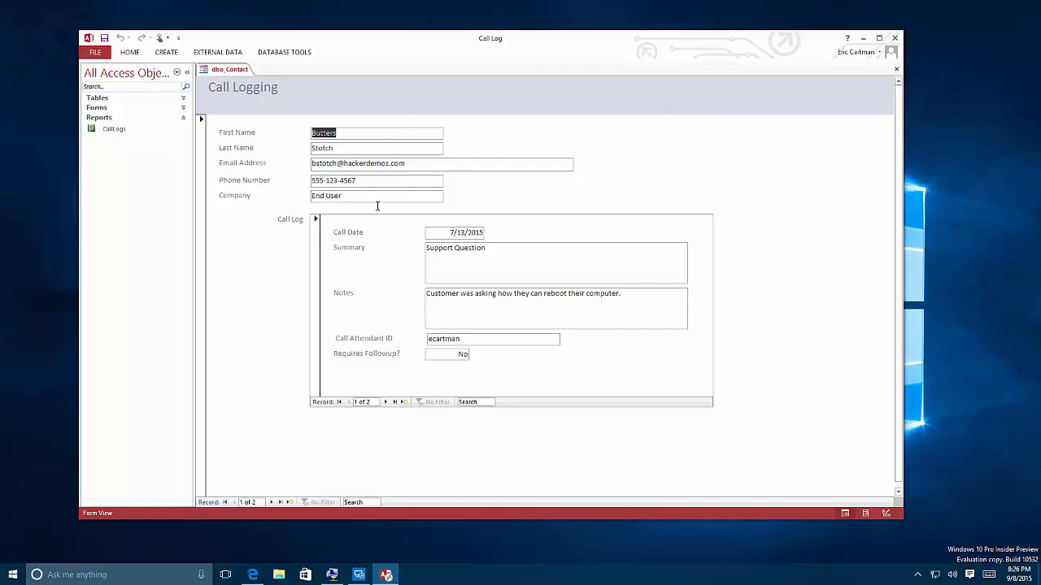
- Go to the second contact record and expand the Tables group in the navigation pane
{"action": "left_click", "coordinate": [272, 502]}
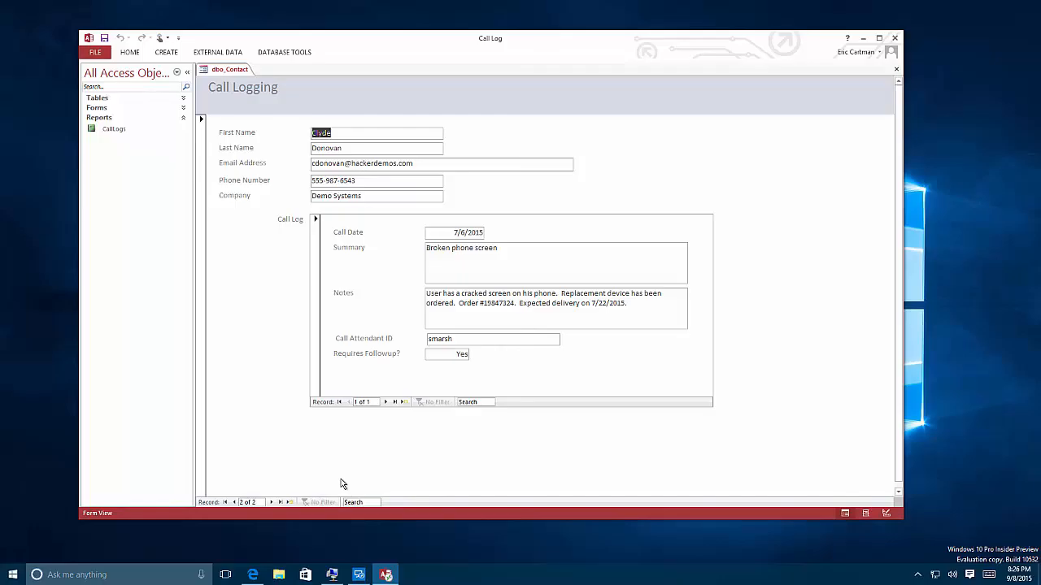
{"action": "left_click", "coordinate": [184, 101]}
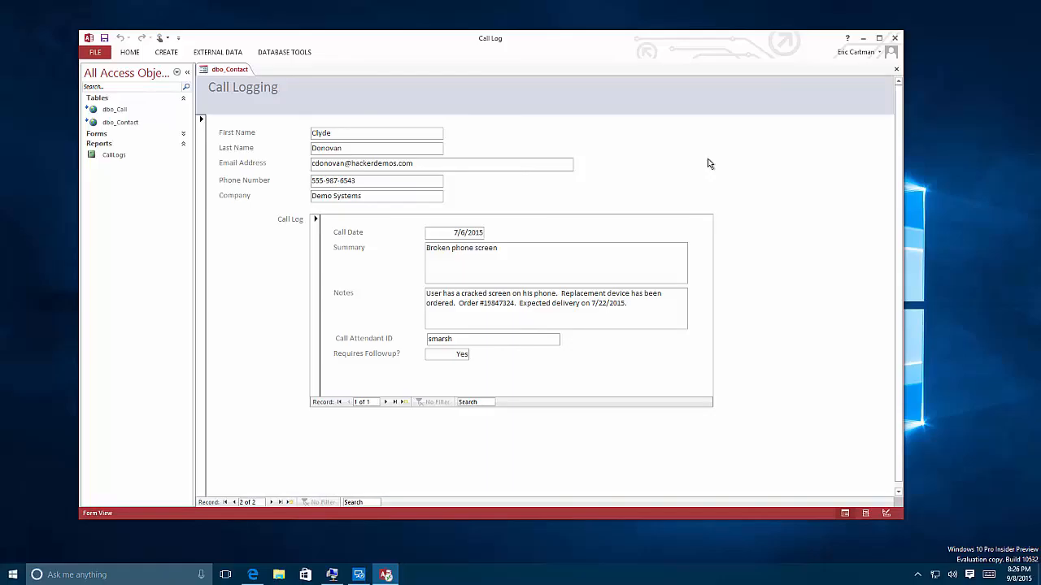
- Close Access and bring the Azure portal browser back, maximized
{"action": "left_click", "coordinate": [895, 41]}
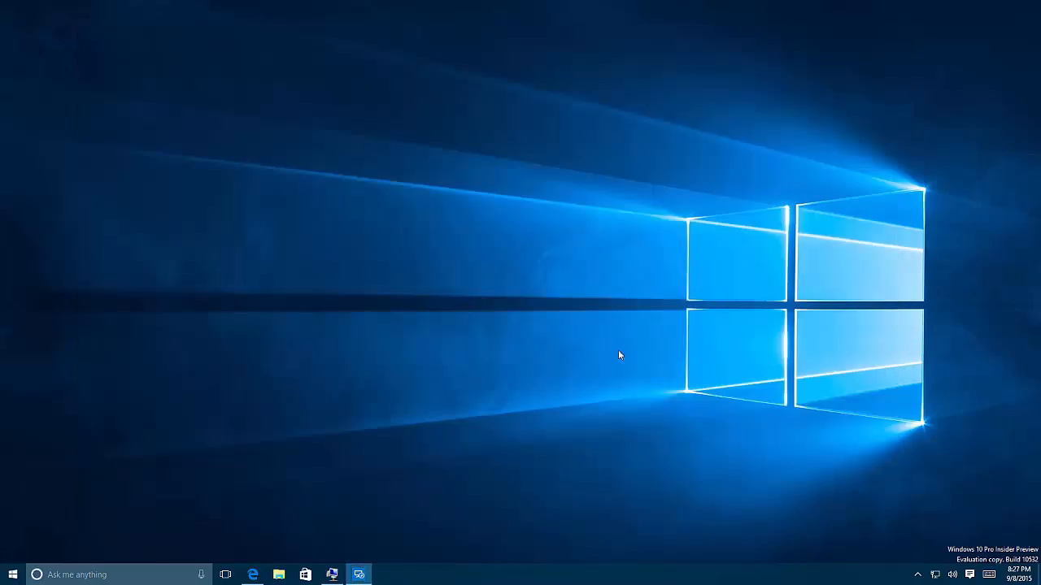
{"action": "left_click", "coordinate": [358, 574]}
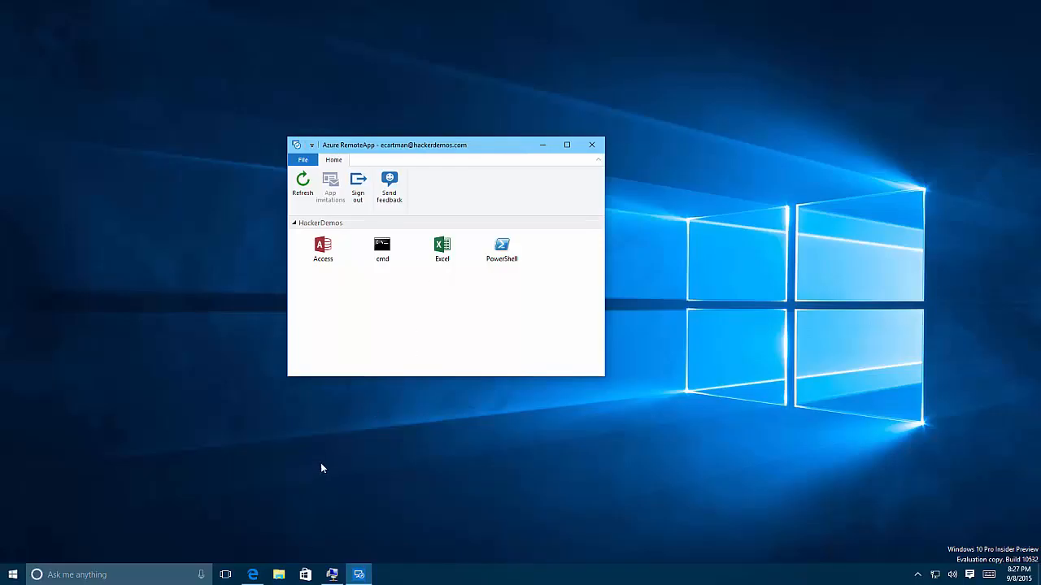
{"action": "left_click", "coordinate": [252, 574]}
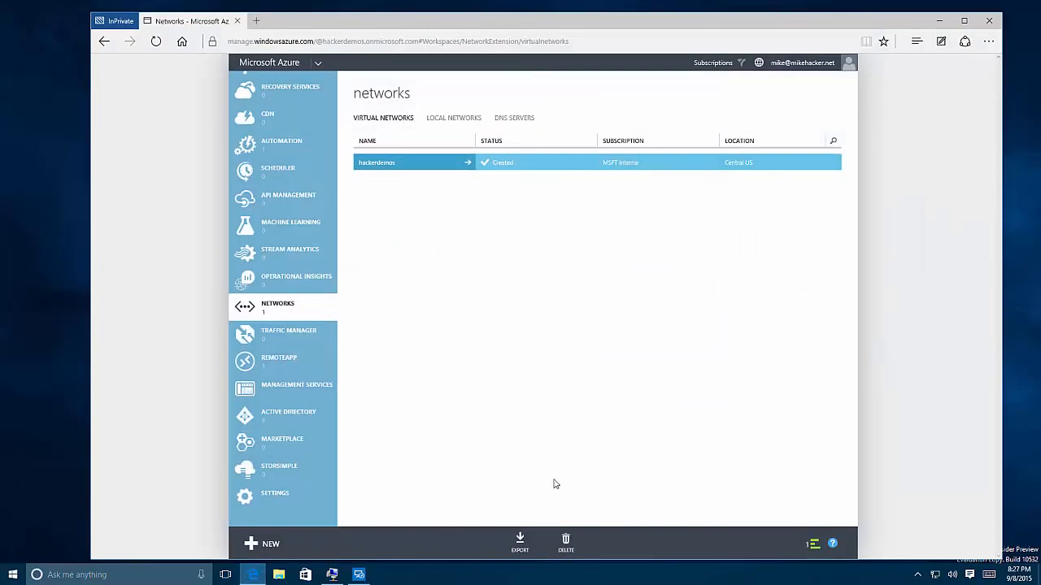
{"action": "left_click", "coordinate": [963, 20]}
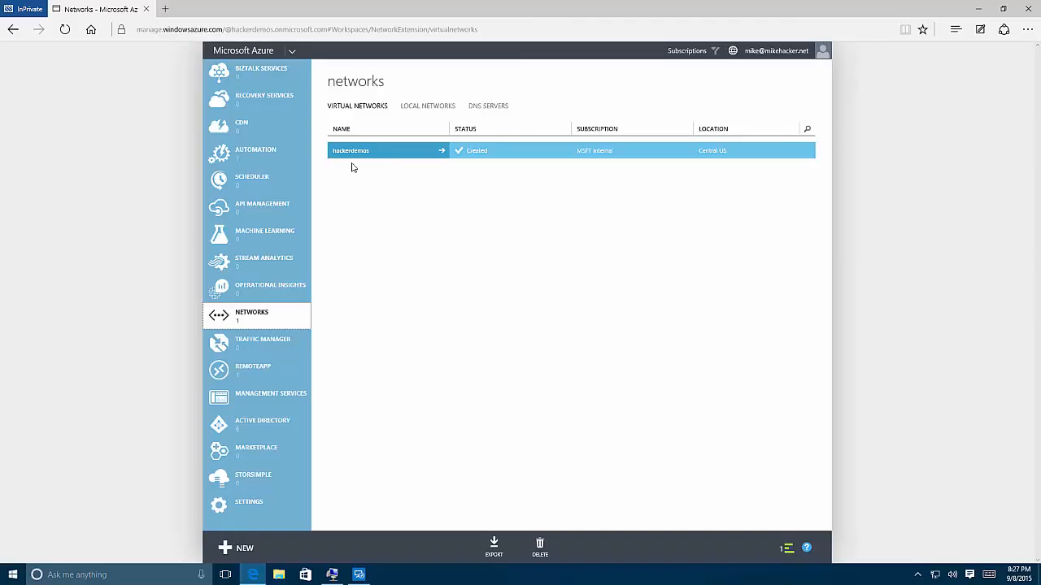
- Inspect the hackerdemos virtual network's dashboard and return to the networks list
{"action": "left_click", "coordinate": [440, 153]}
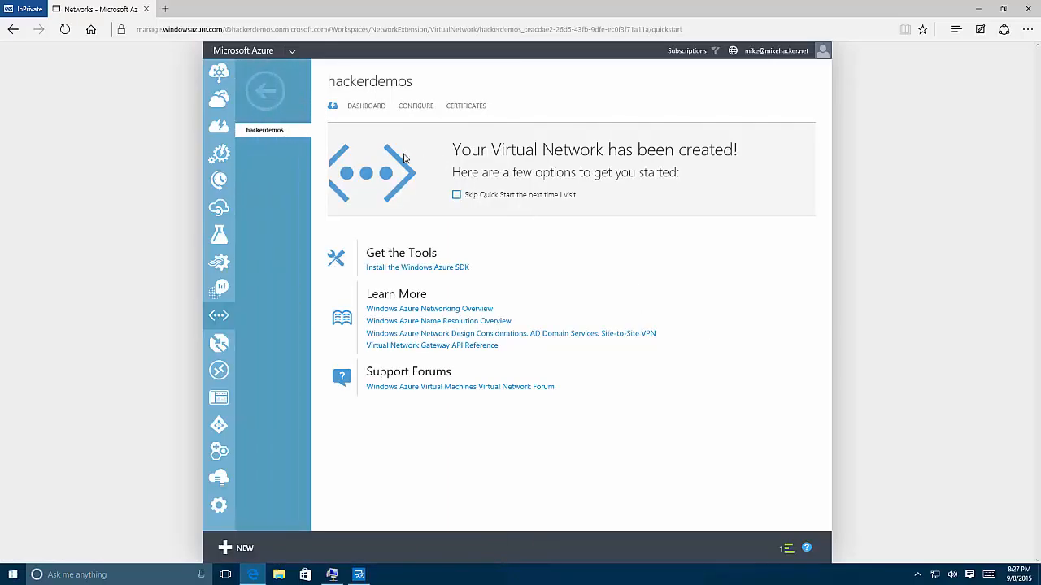
{"action": "left_click", "coordinate": [368, 111]}
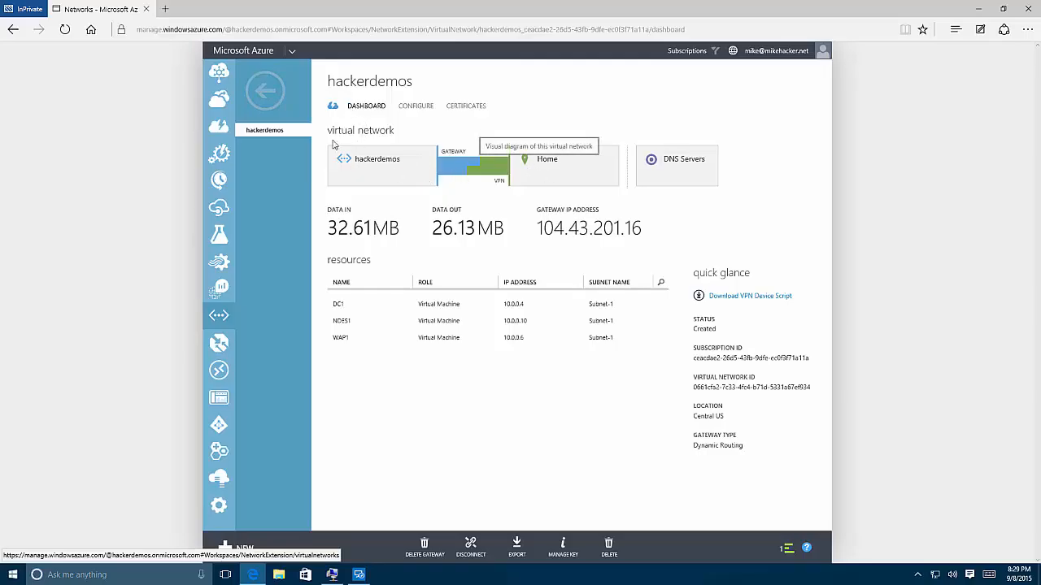
{"action": "left_click", "coordinate": [264, 91]}
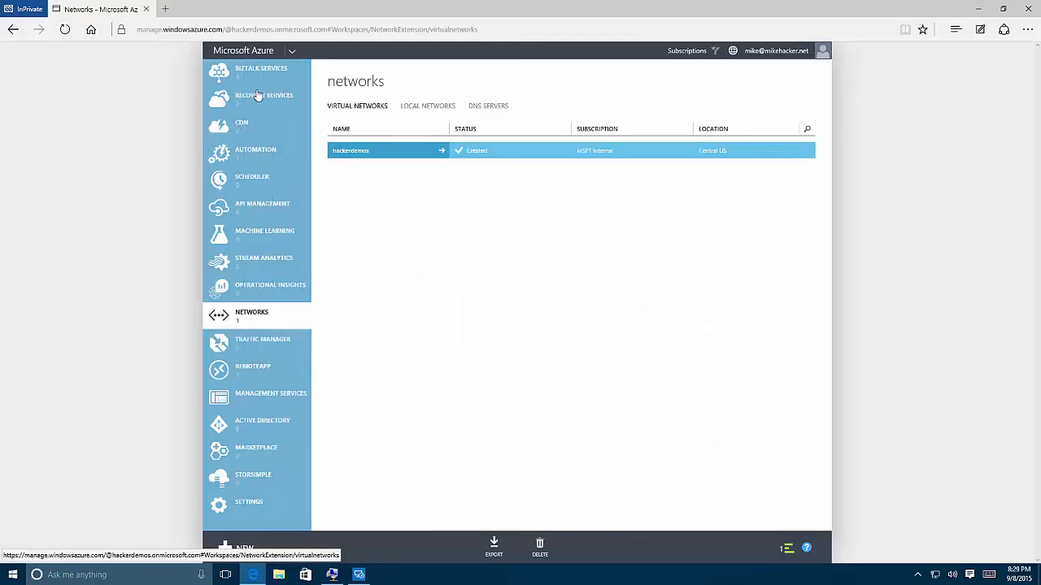
- Open the hackerdemo RemoteApp collection's quick start page, briefly checking the RemoteApp client
{"action": "left_click", "coordinate": [276, 379]}
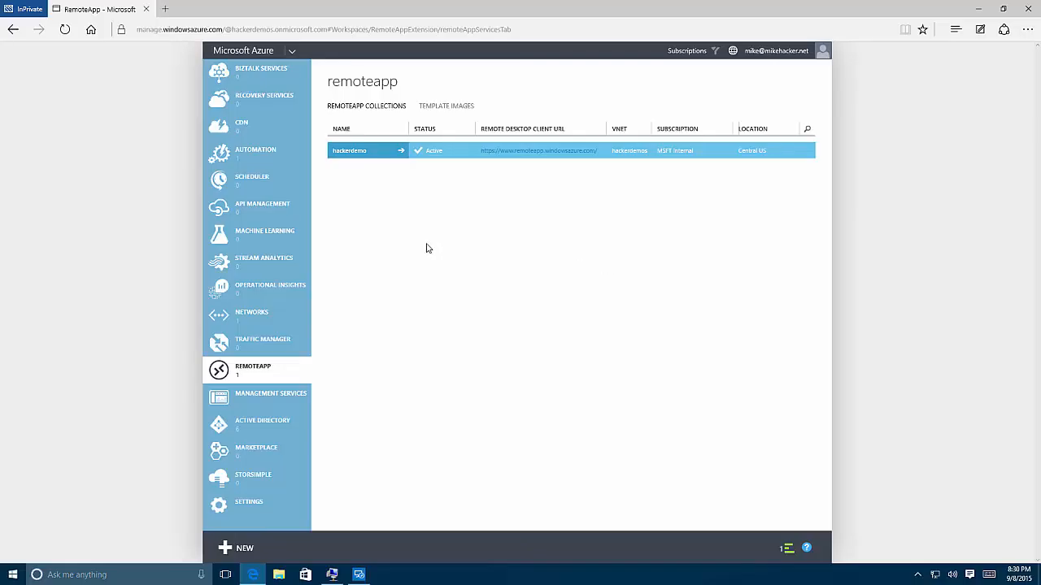
{"action": "left_click", "coordinate": [399, 151]}
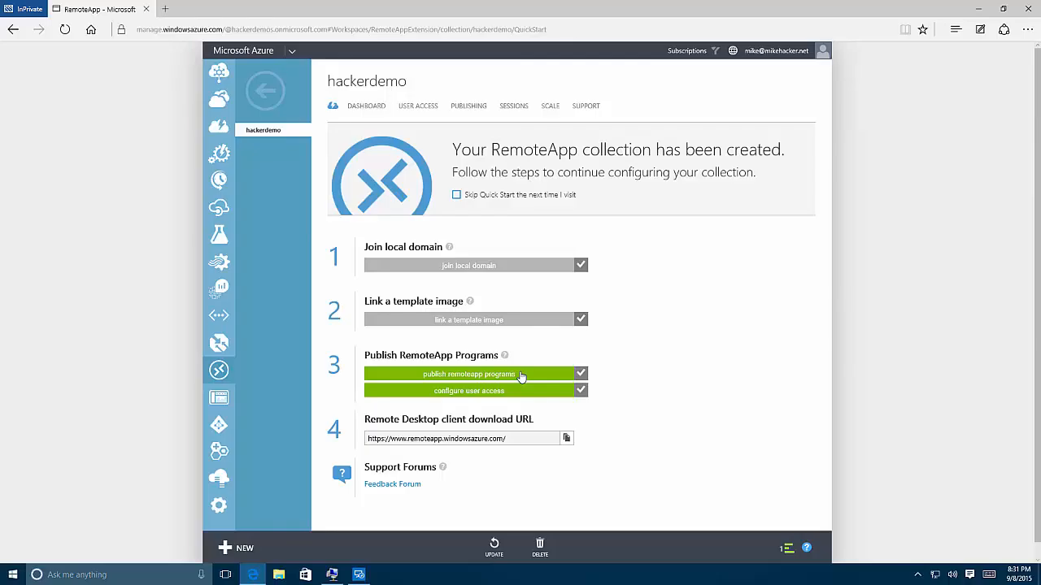
{"action": "left_click", "coordinate": [359, 575]}
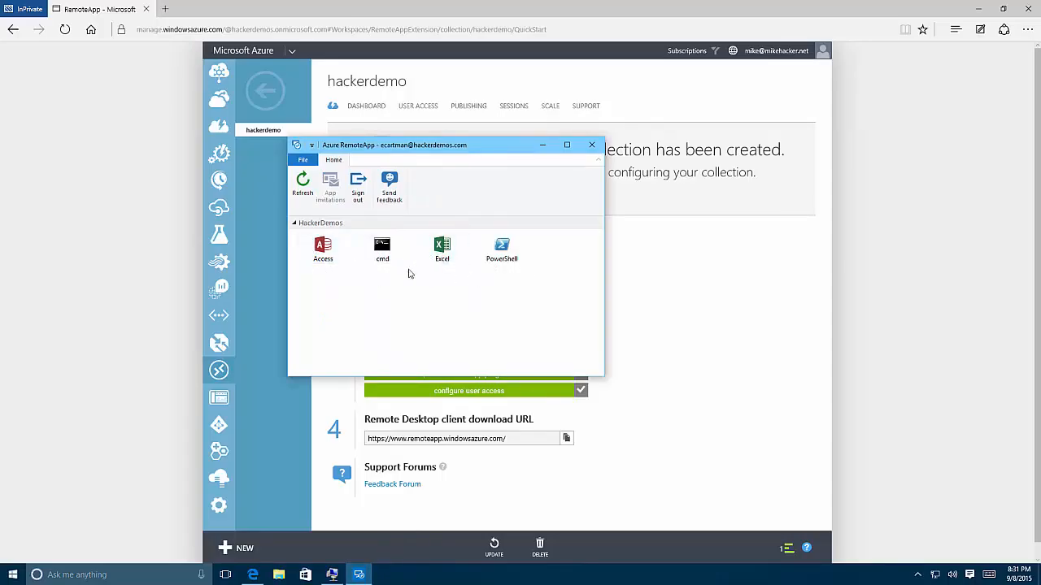
{"action": "left_click", "coordinate": [541, 145]}
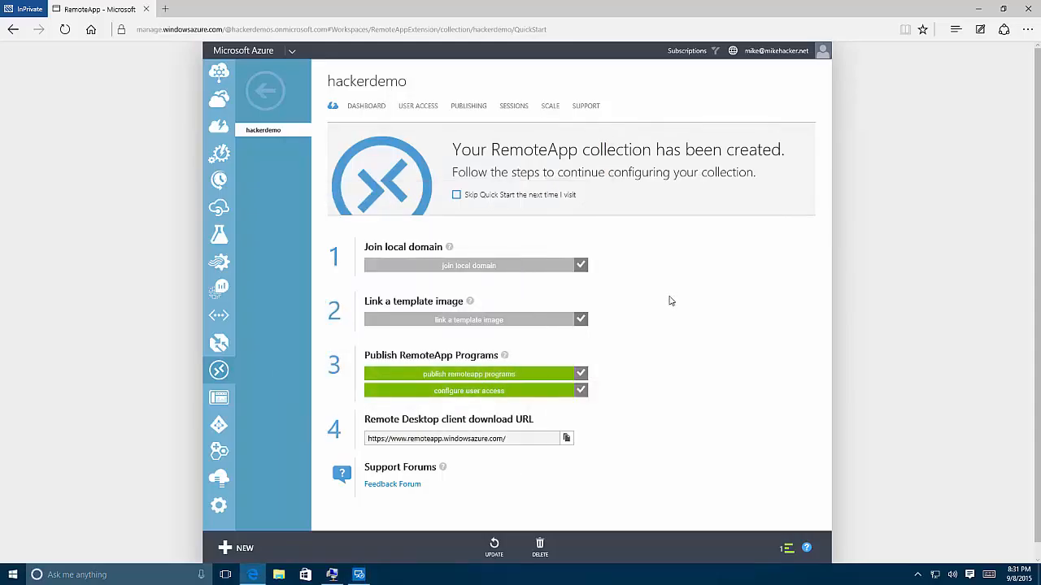
- Open the collection's published programs and edit the properties of the Access program
{"action": "left_click", "coordinate": [468, 108]}
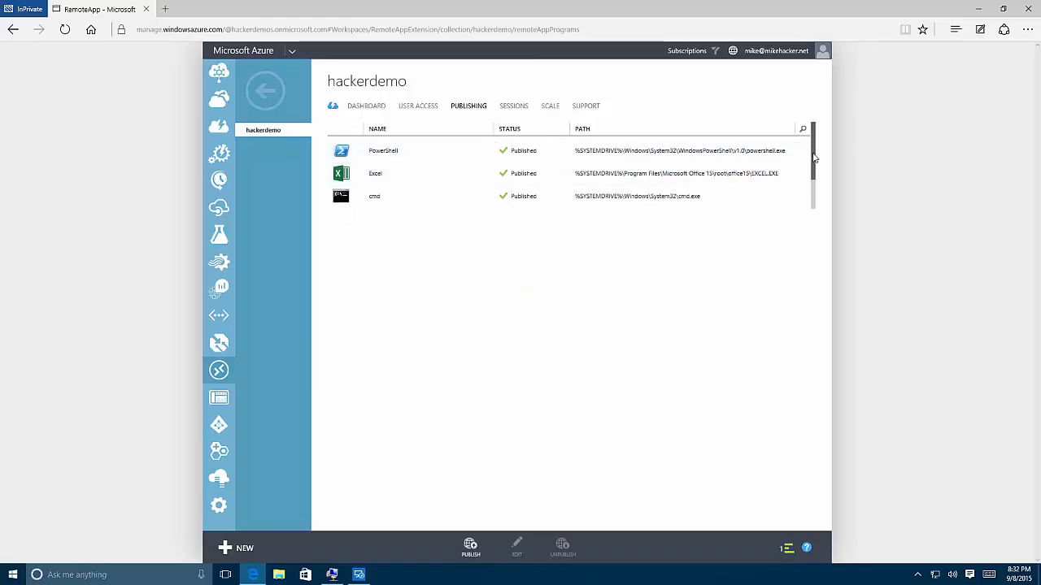
{"action": "left_click_drag", "start_coordinate": [813, 160], "coordinate": [816, 193]}
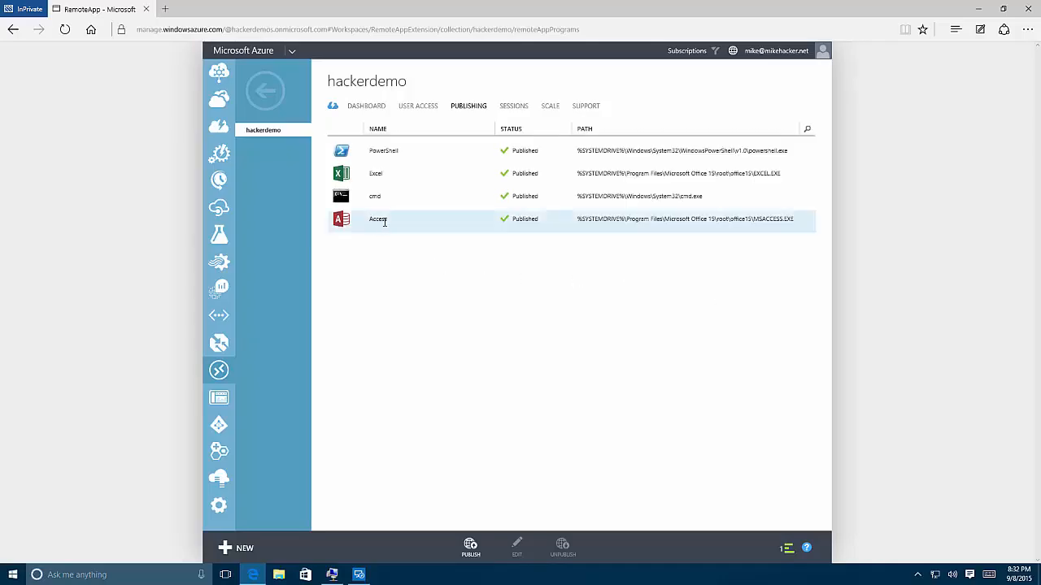
{"action": "left_click", "coordinate": [547, 227]}
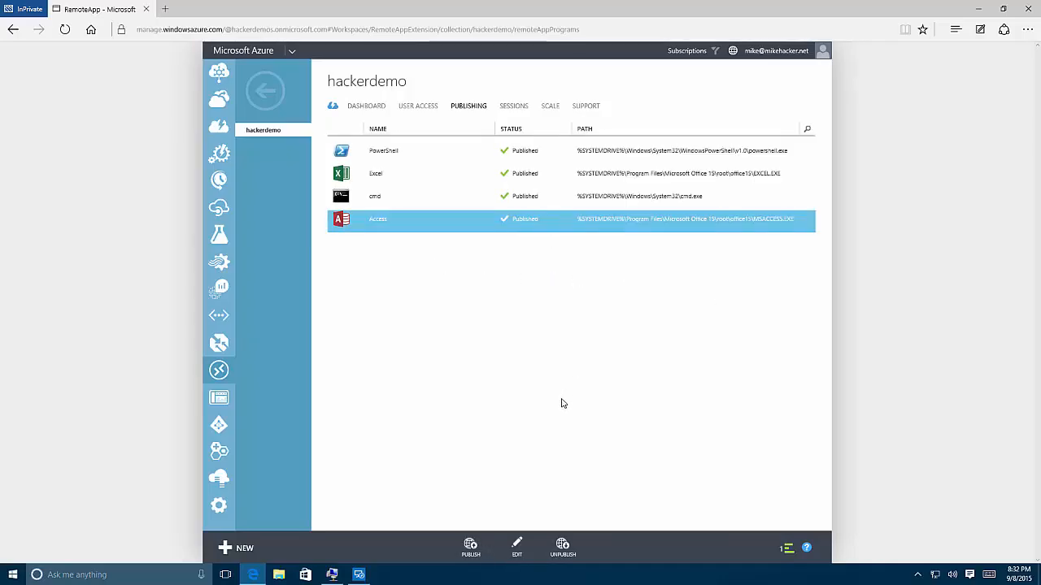
{"action": "left_click", "coordinate": [517, 554]}
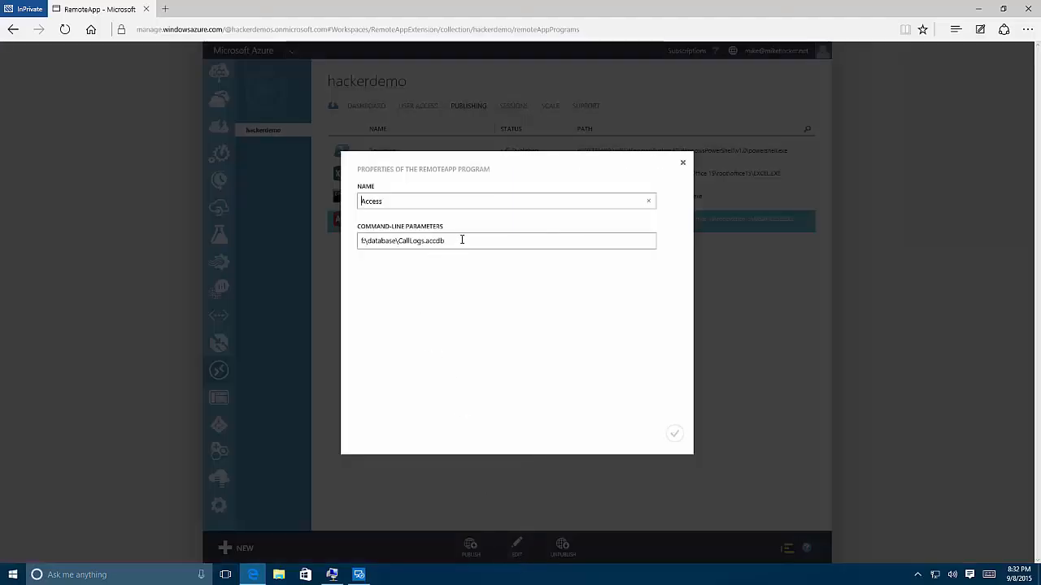
- Review the Access program's command-line parameters, close the properties dialog without changes, and open the collection's user access page
{"action": "left_click_drag", "start_coordinate": [447, 241], "coordinate": [354, 241]}
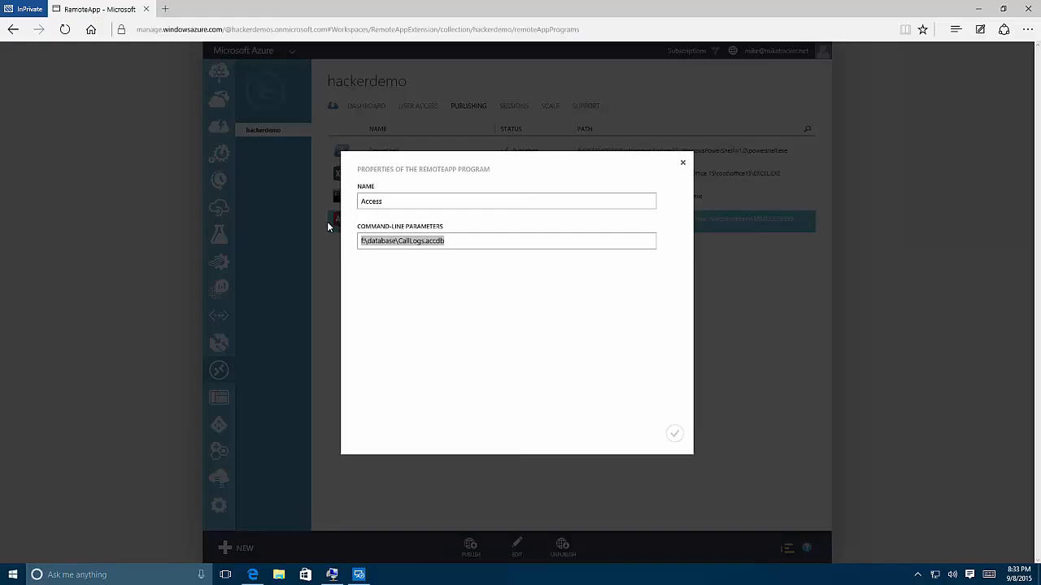
{"action": "key", "text": "Escape"}
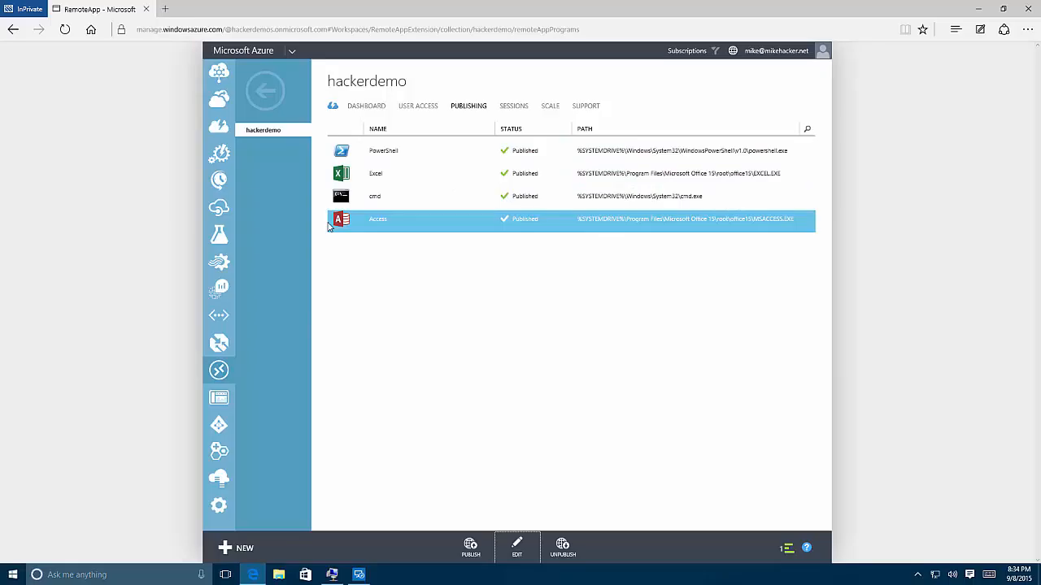
{"action": "left_click", "coordinate": [418, 106]}
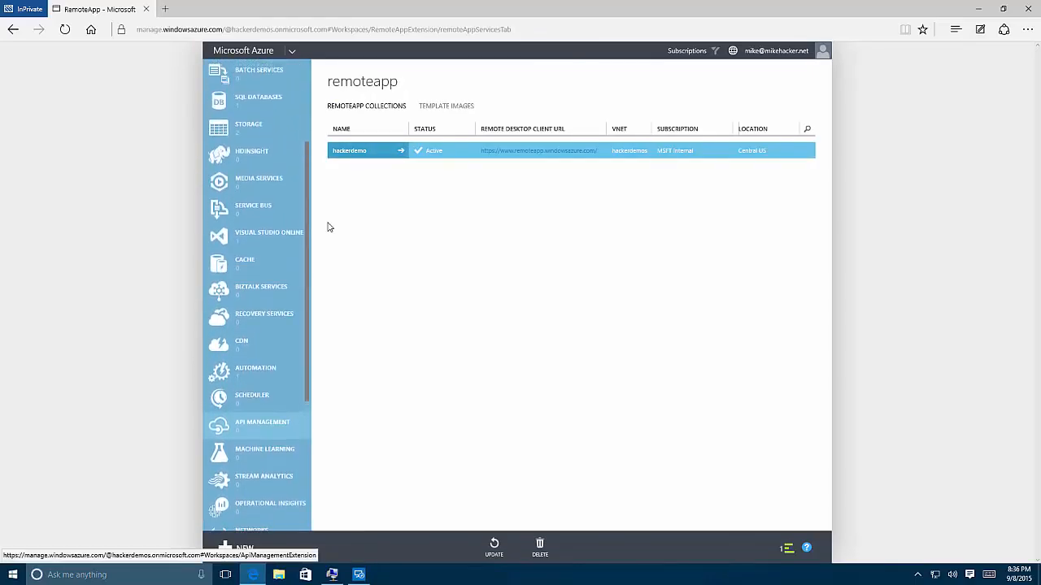
- Open the hackerdemos storage account's quick start page and return to the storage accounts list
{"action": "scroll", "coordinate": [258, 425], "scroll_direction": "up", "scroll_amount": 1}
{"action": "left_click", "coordinate": [250, 202]}
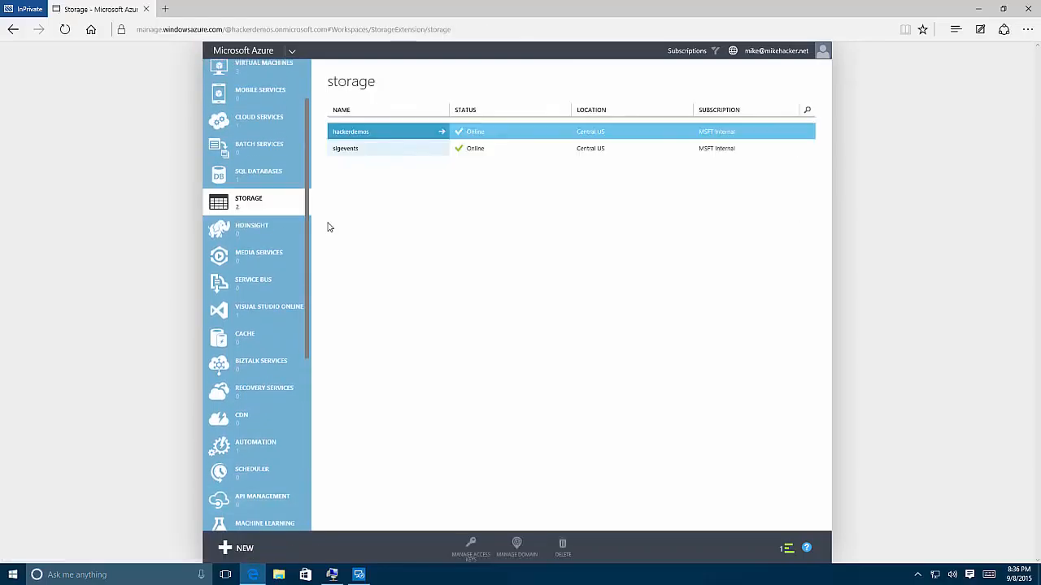
{"action": "left_click", "coordinate": [350, 132]}
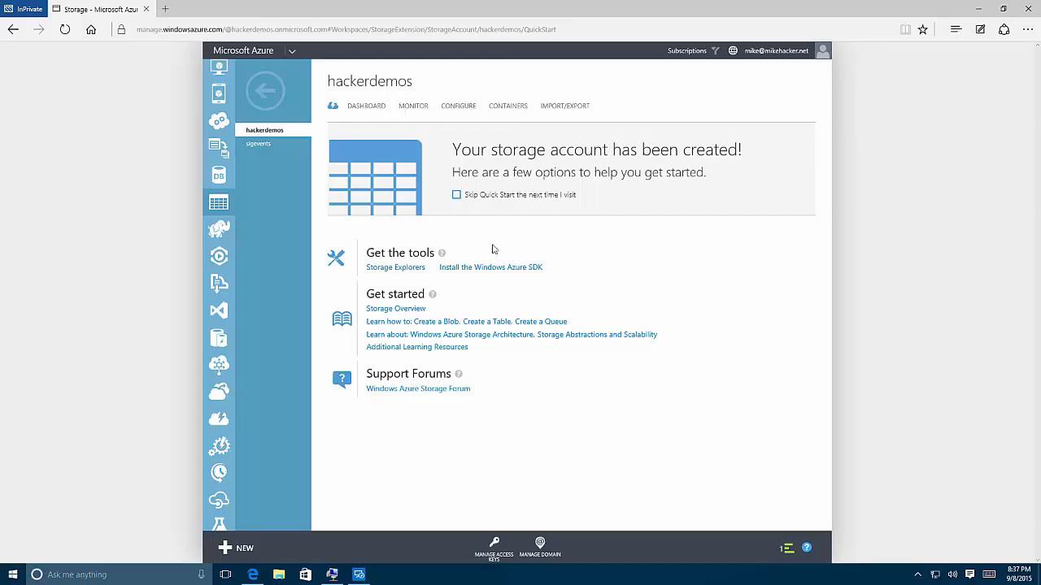
{"action": "left_click", "coordinate": [273, 96]}
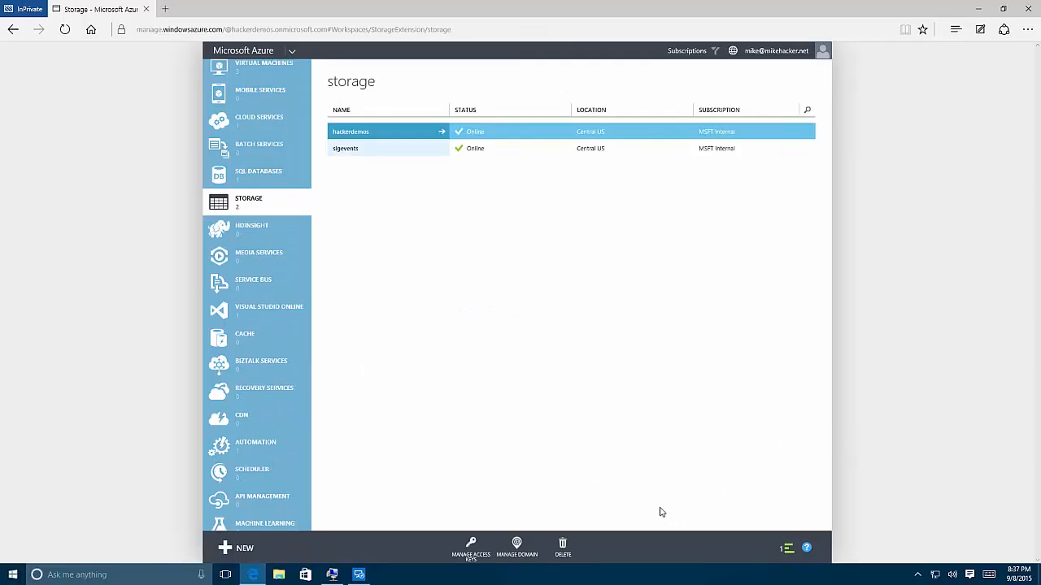
- Bring up the RRAS virtual machine connection window, then search for and launch Hyper-V Manager
{"action": "left_click", "coordinate": [332, 575]}
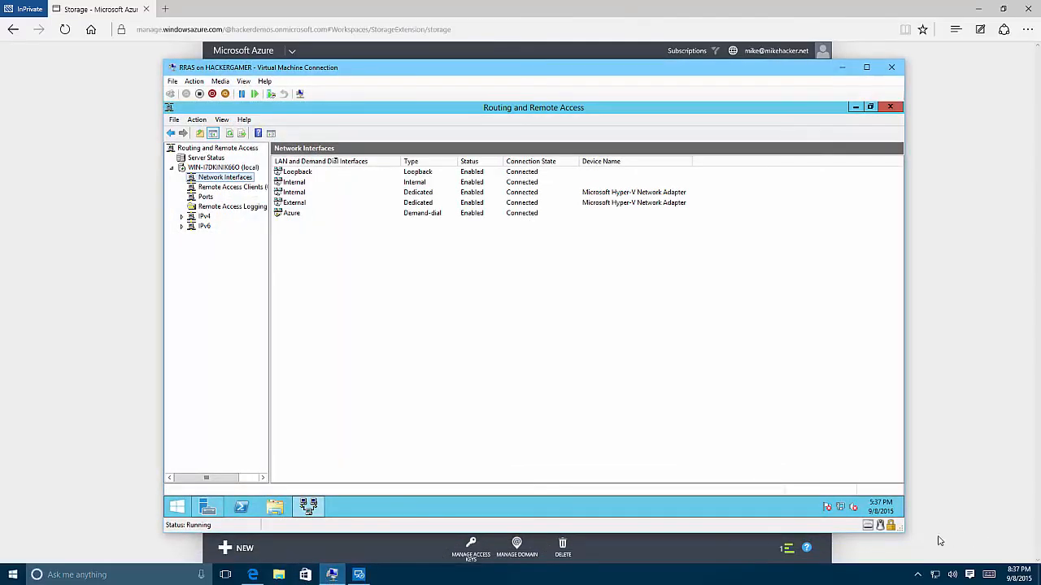
{"action": "key", "text": "super"}
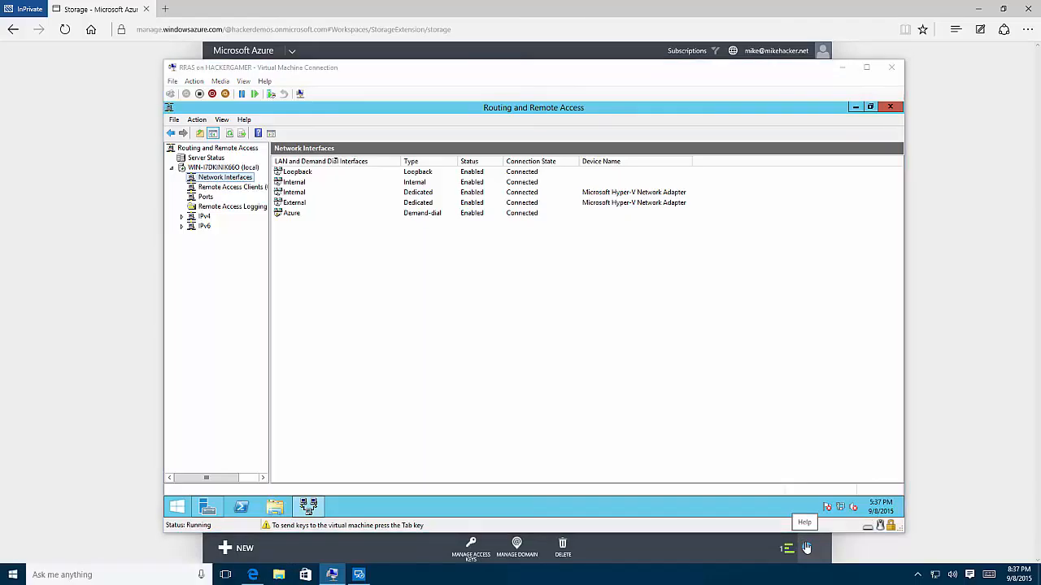
{"action": "type", "text": "hup"}
{"action": "key", "text": "BackSpace"}
{"action": "key", "text": "BackSpace"}
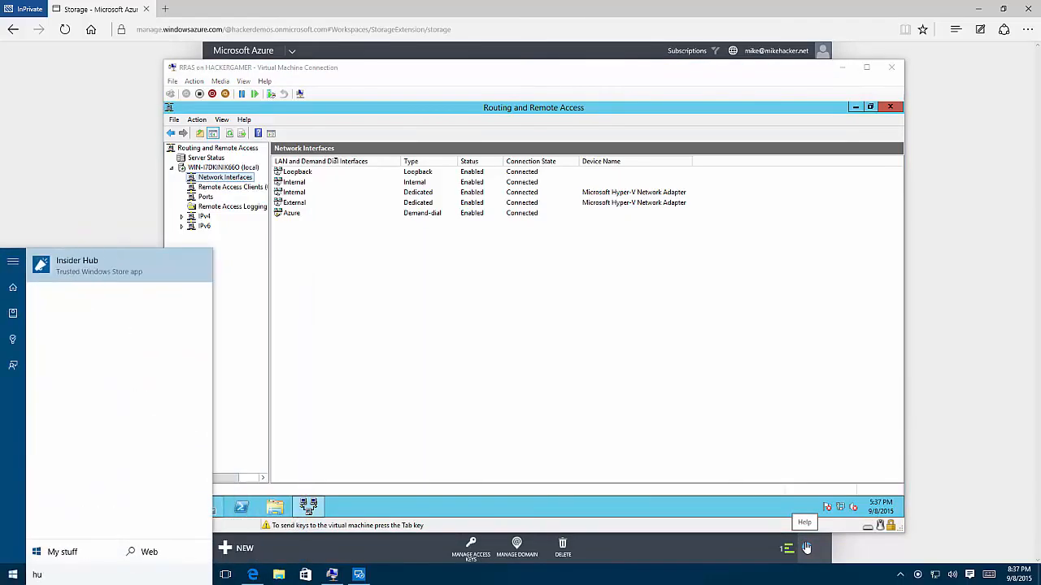
{"action": "type", "text": "y"}
{"action": "key", "text": "BackSpace"}
{"action": "type", "text": "y"}
{"action": "key", "text": "Return"}
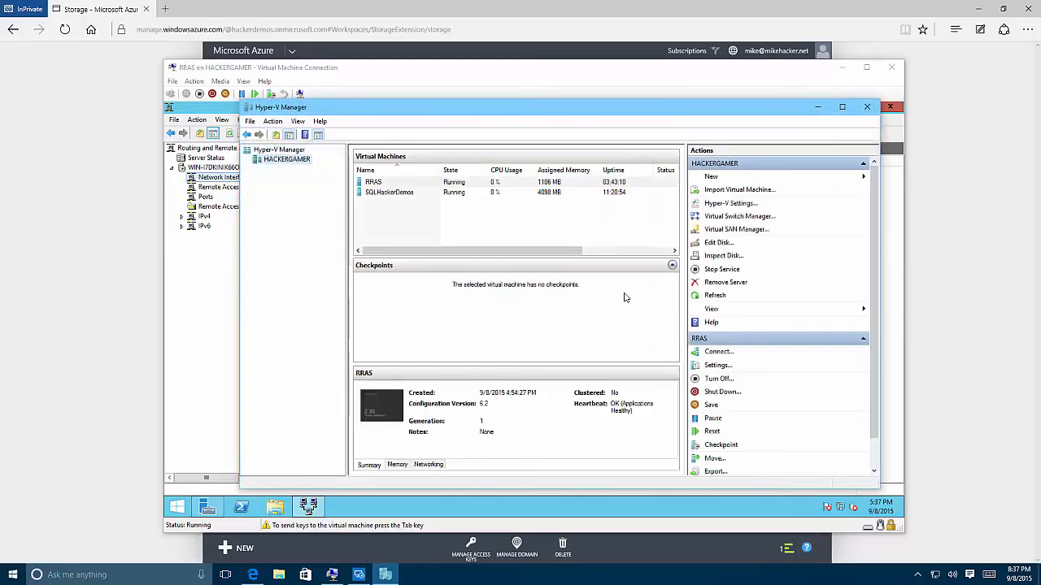
- Move the Hyper-V Manager window aside and select the RRAS virtual machine
{"action": "left_click_drag", "start_coordinate": [237, 219], "coordinate": [180, 217]}
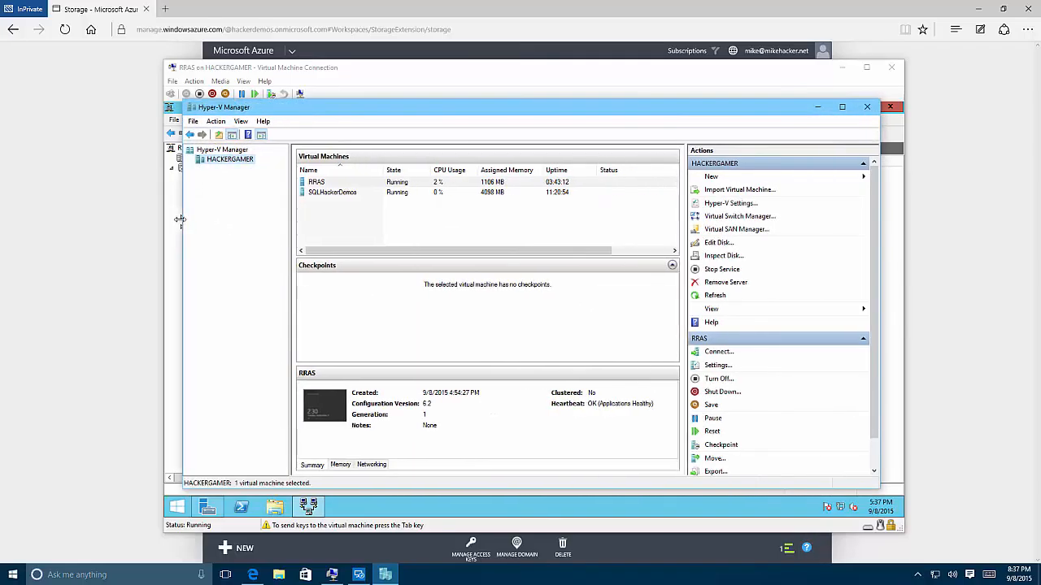
{"action": "left_click", "coordinate": [353, 187]}
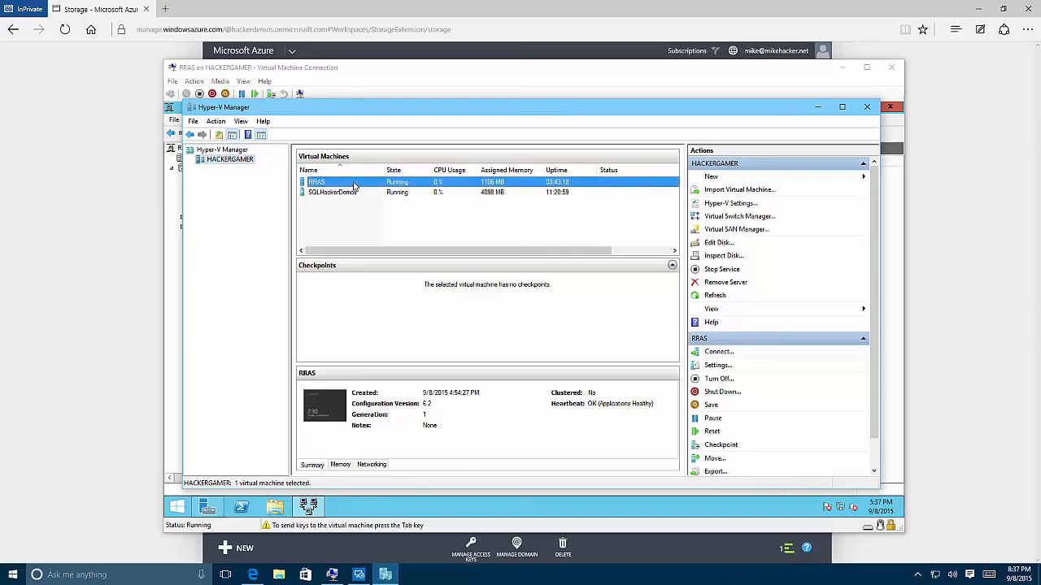